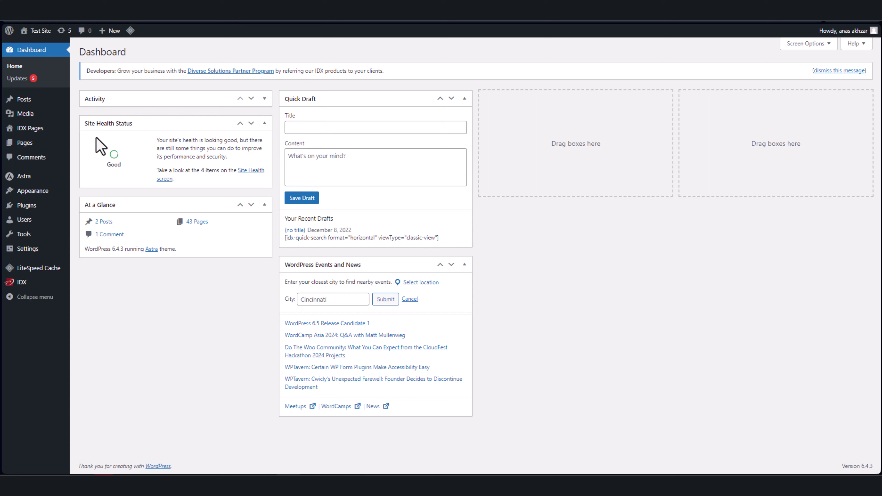
Create a new page and title it "Agent".
mouse_move(33, 149)
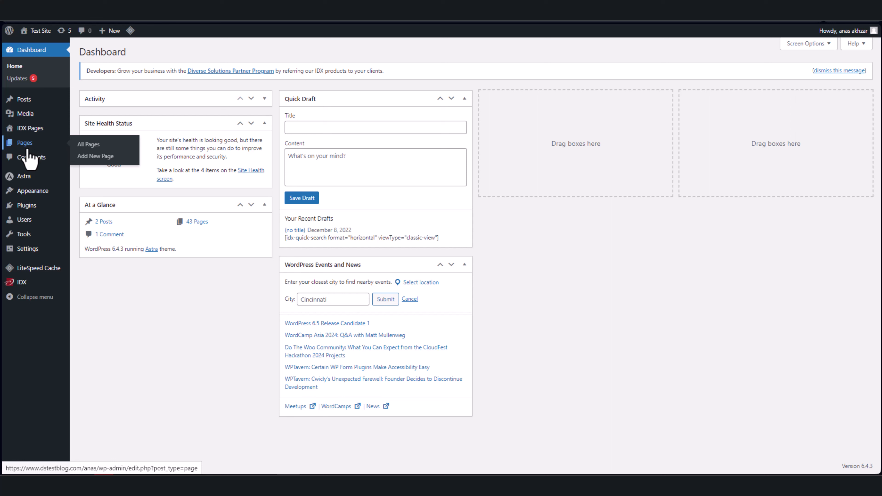
click(85, 159)
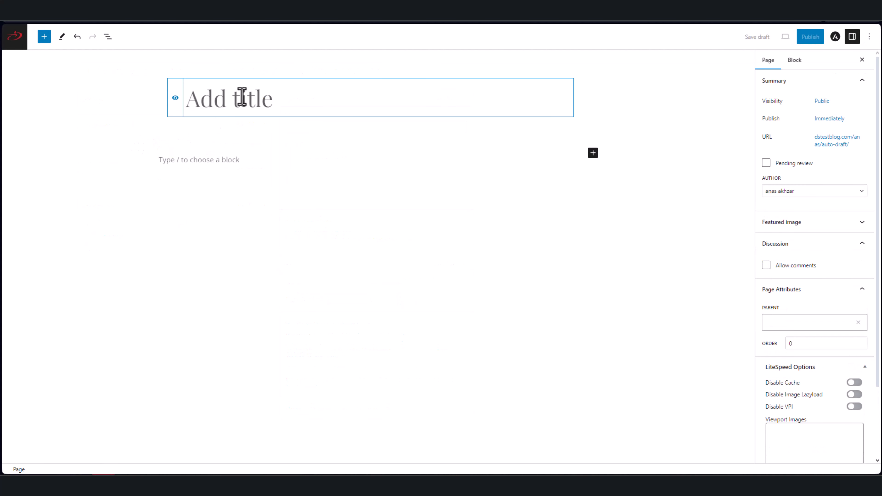
text(Agent)
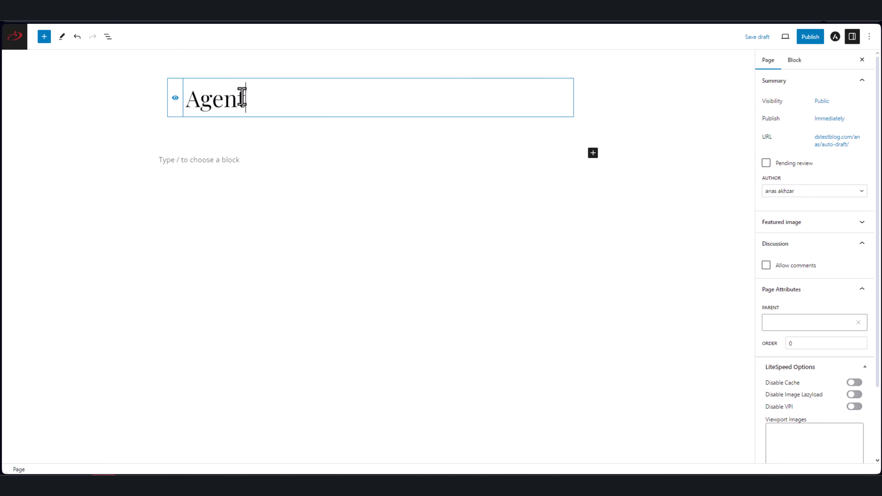
Add a Classic block below the page title and open it for editing.
click(593, 156)
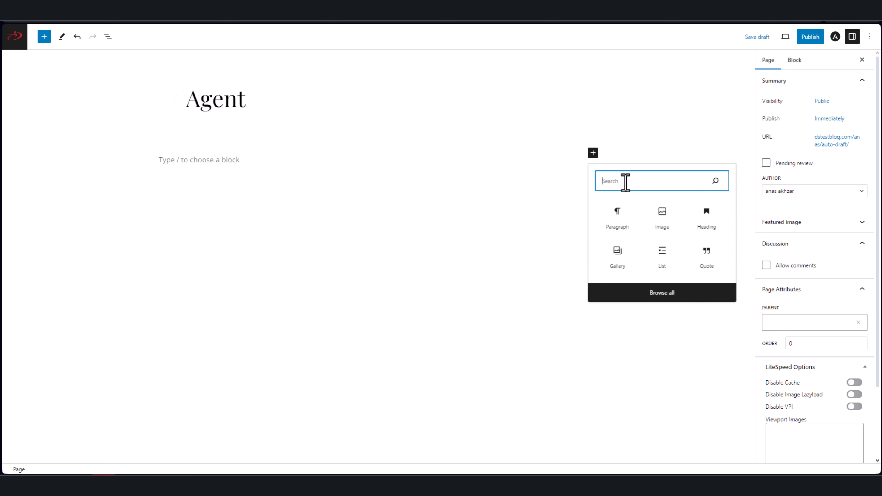
text(class)
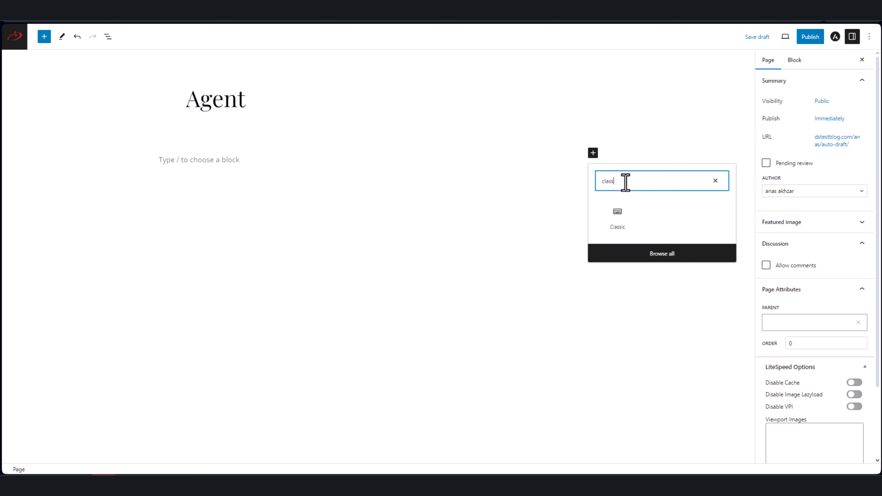
click(618, 216)
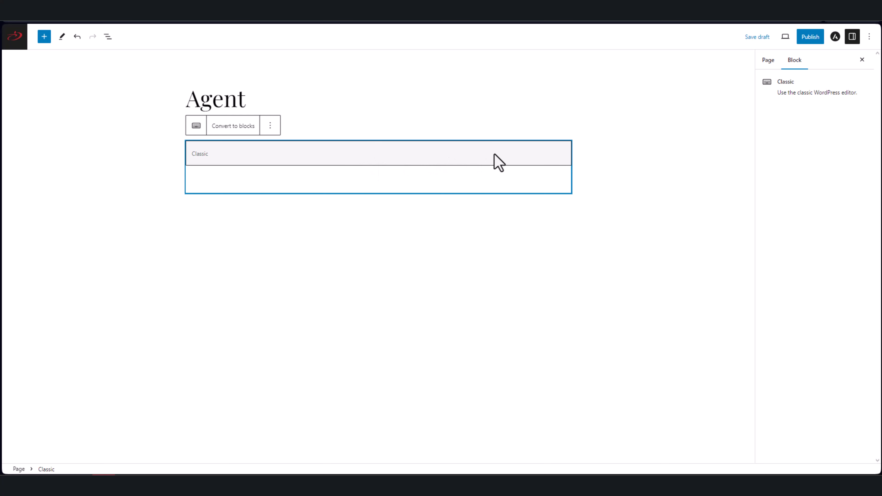
click(502, 153)
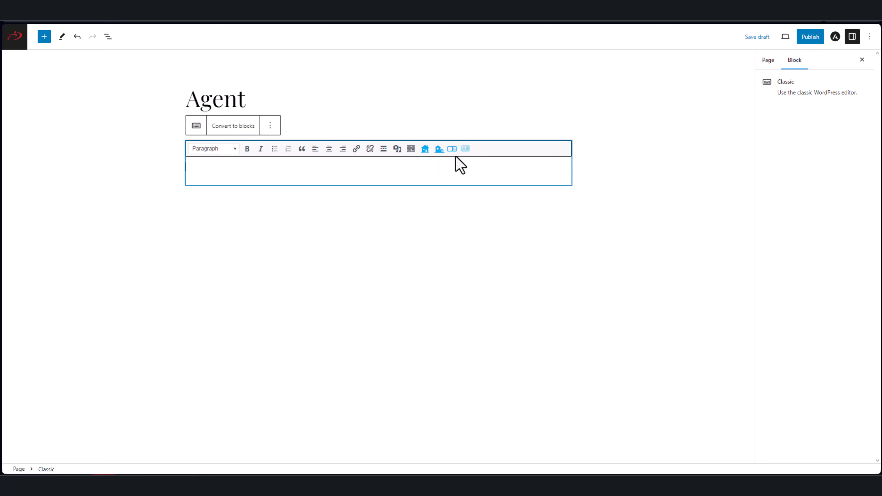
Start a dsIDXpress property listings insert with the results type Agent ID and enter the agent's ID number.
click(439, 155)
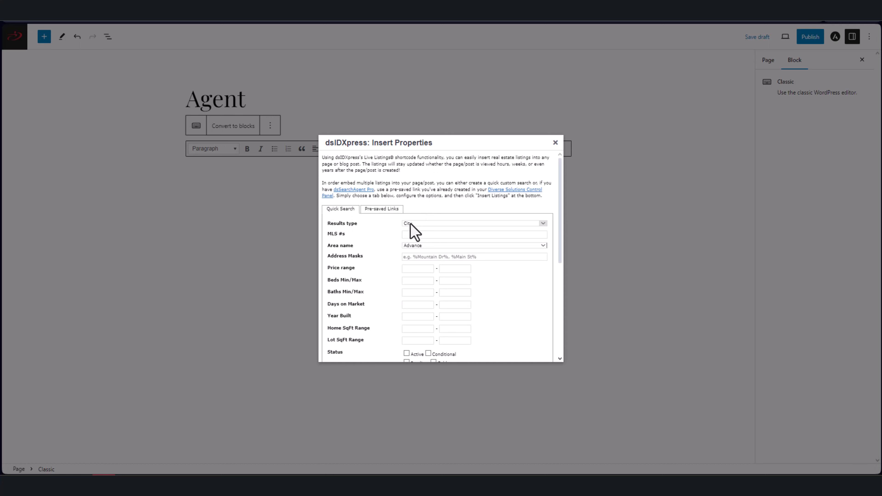
click(411, 224)
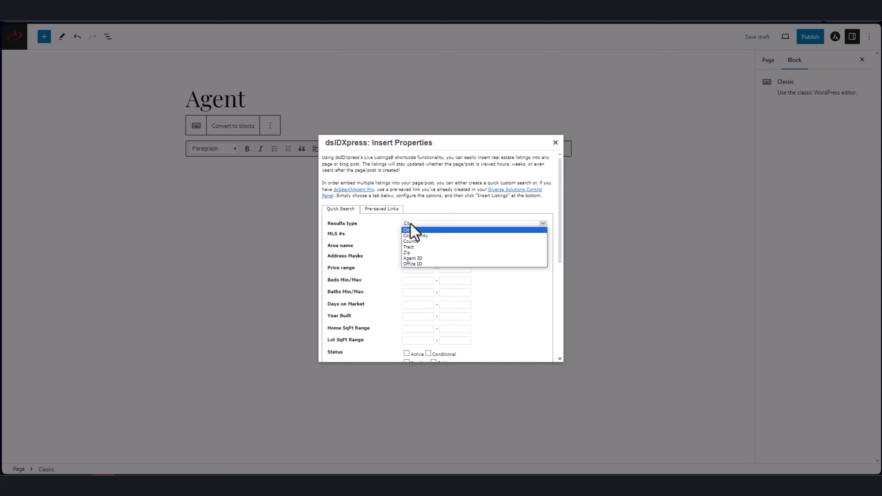
click(413, 258)
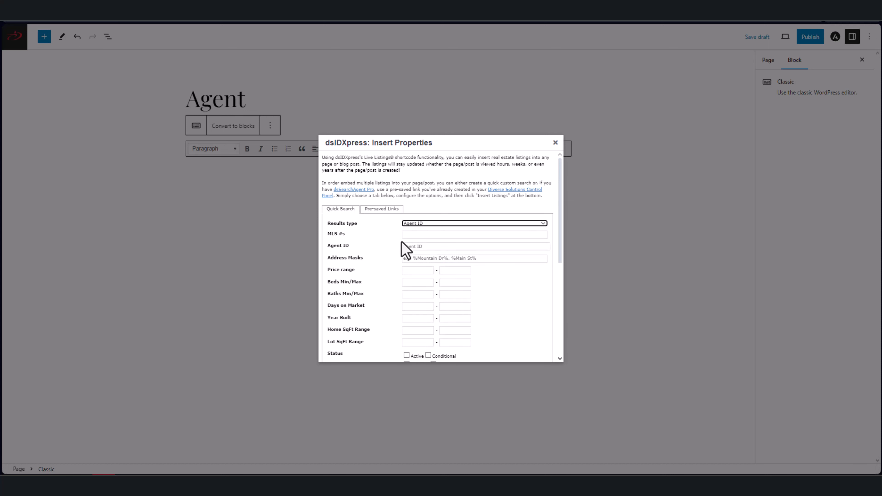
click(418, 247)
text(1)
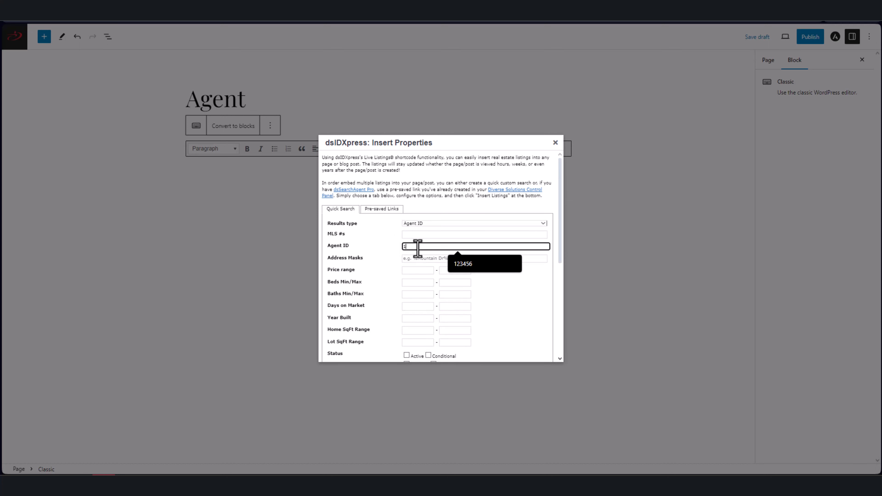
text(23456)
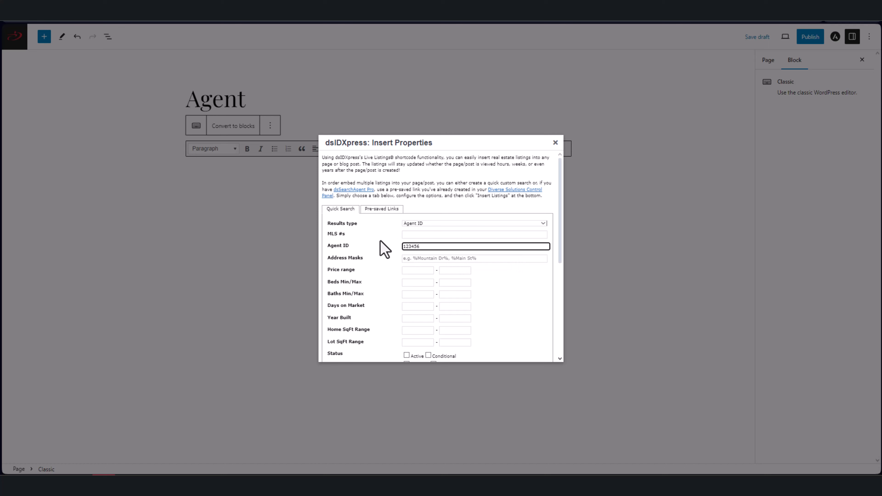
Limit the agent's listings to those with Active status.
scroll(382, 248, down, 2)
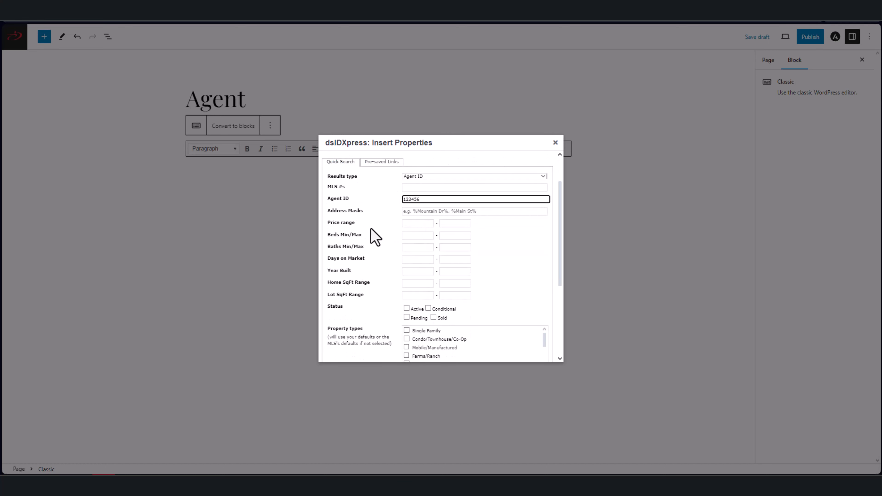
scroll(401, 239, down, 2)
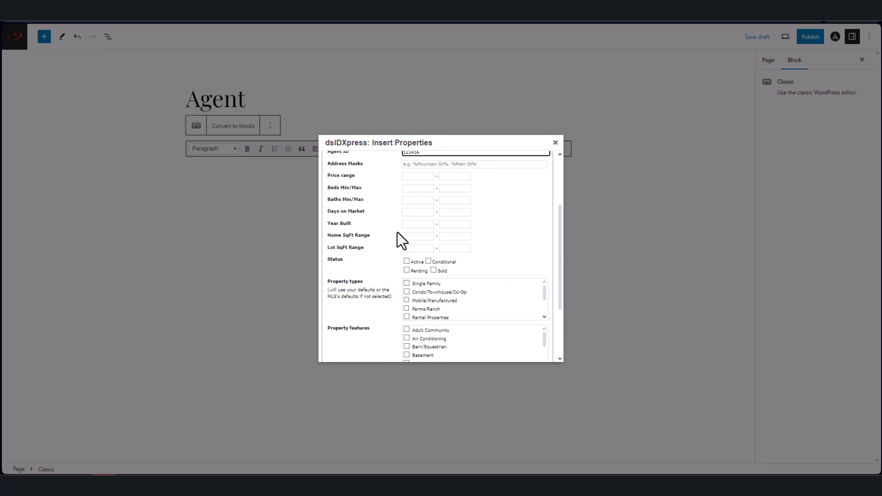
click(407, 261)
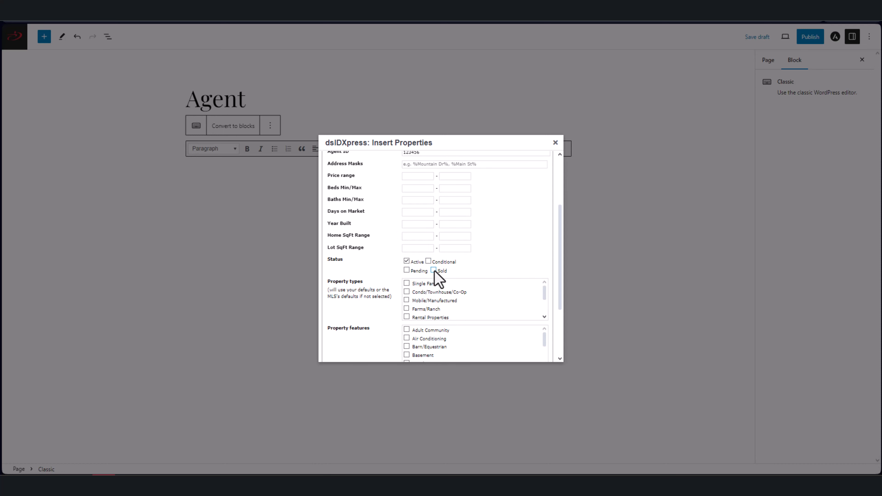
Choose Left as the list tab shortcode alignment and keep the shortcode results view at Default.
scroll(381, 256, down, 2)
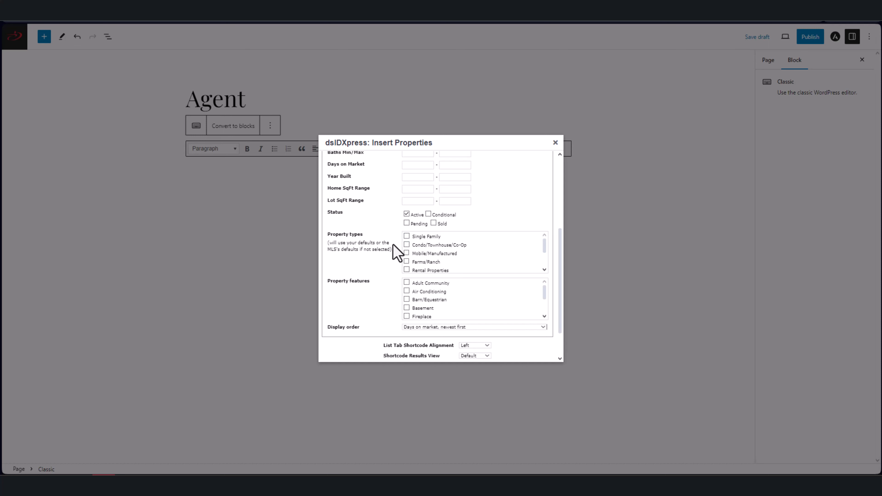
scroll(397, 253, down, 1)
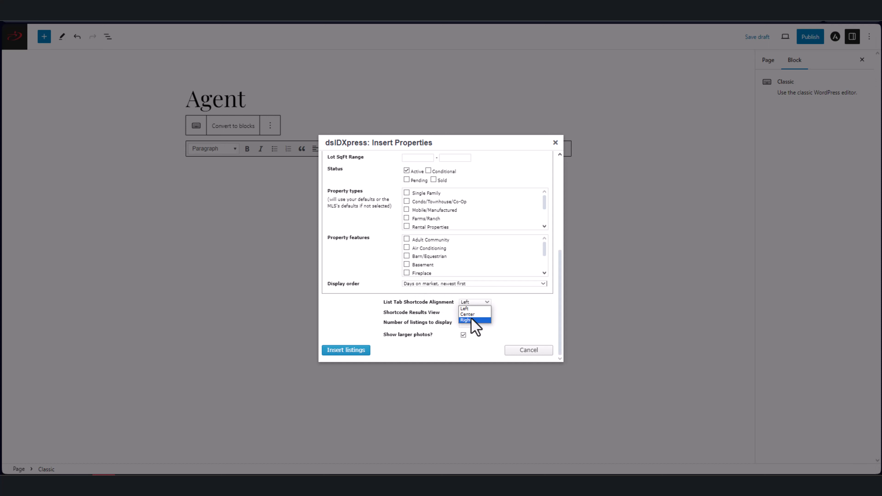
click(472, 308)
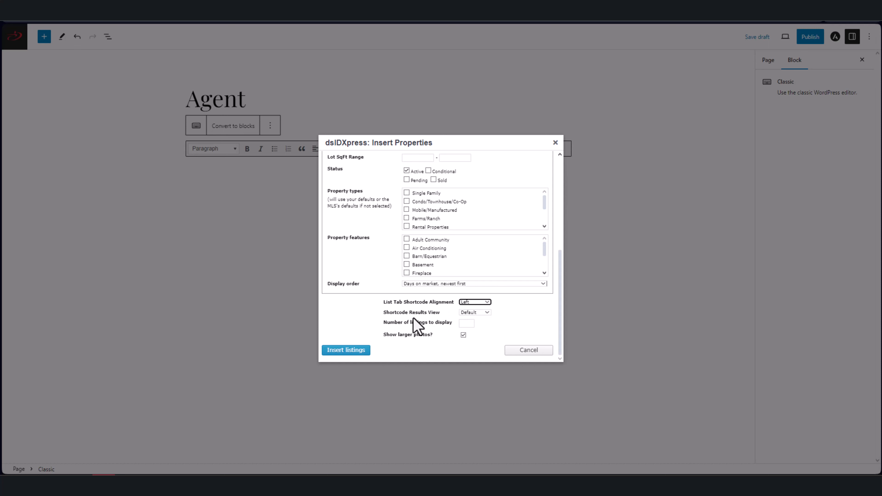
click(486, 313)
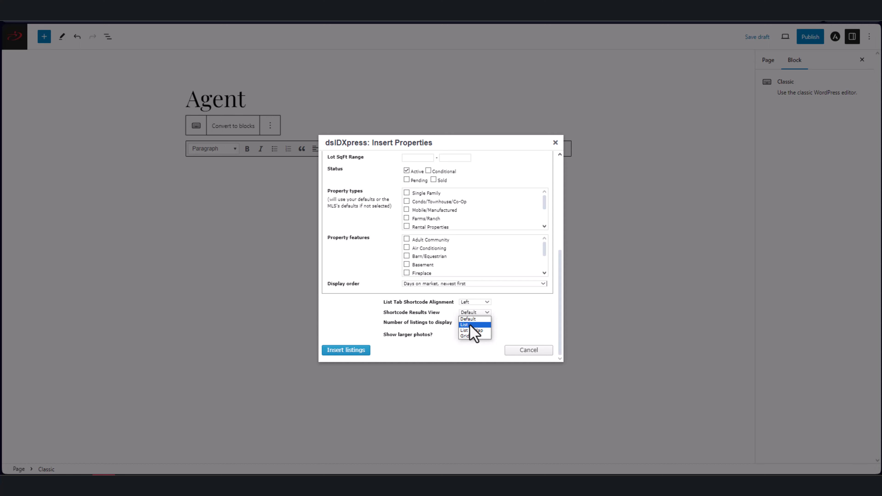
click(466, 336)
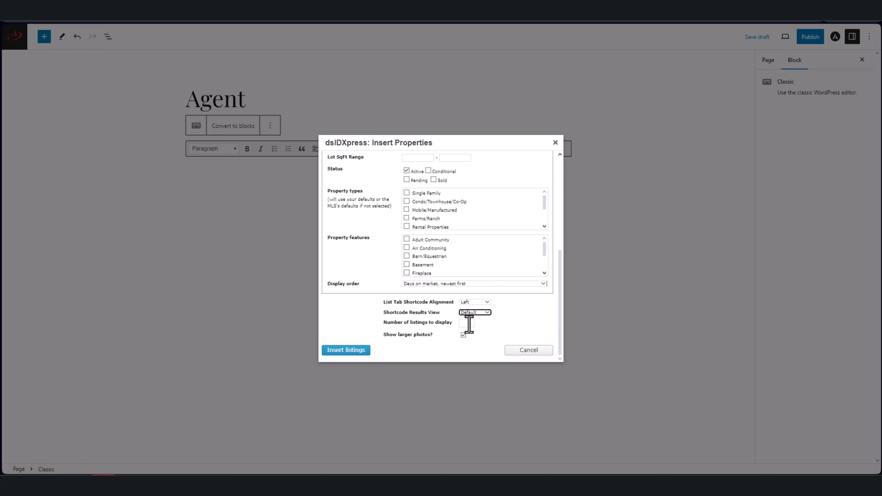
Set the number of listings to display to 50 and insert the agent listings shortcode.
click(468, 323)
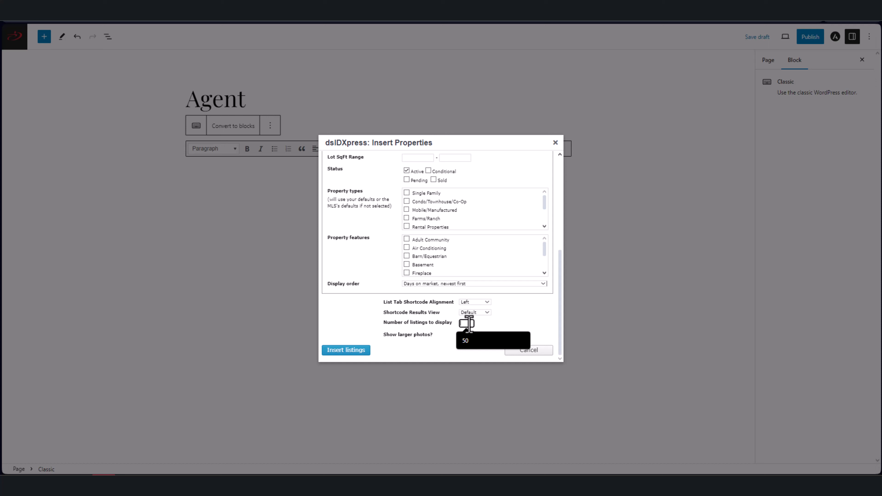
text(50)
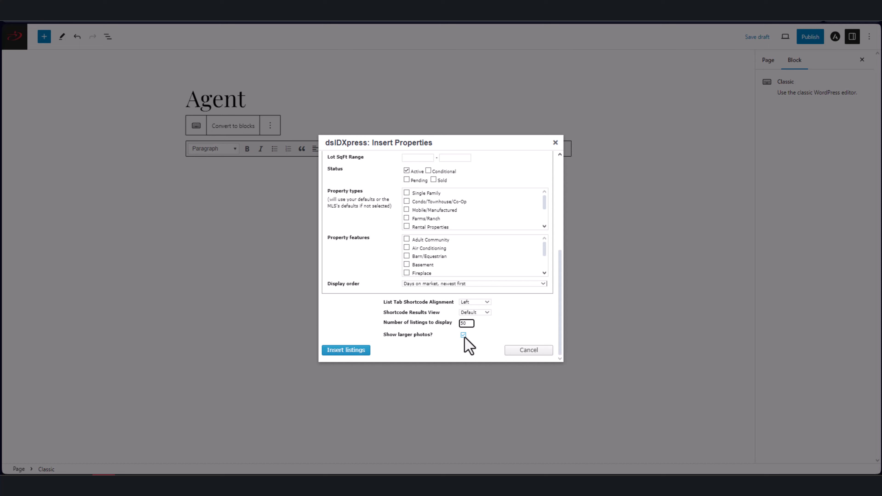
click(350, 354)
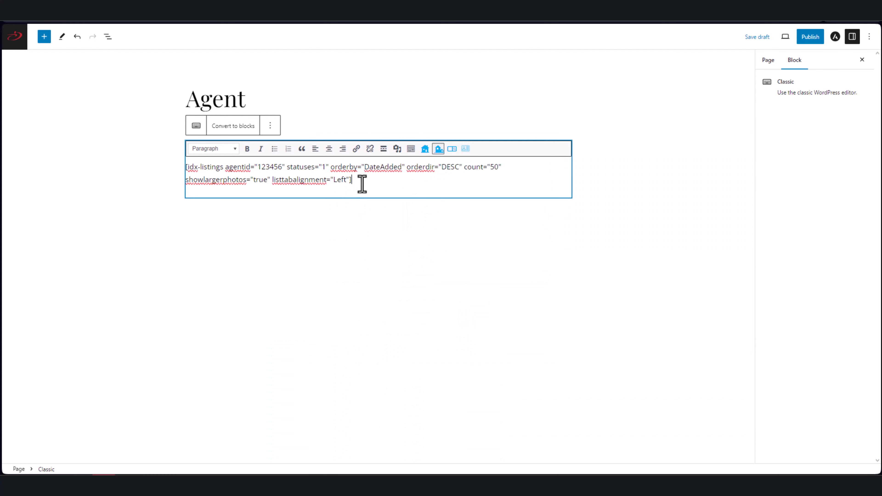
Examine the inserted agent listings shortcode by highlighting its full text.
drag(362, 185, 187, 173)
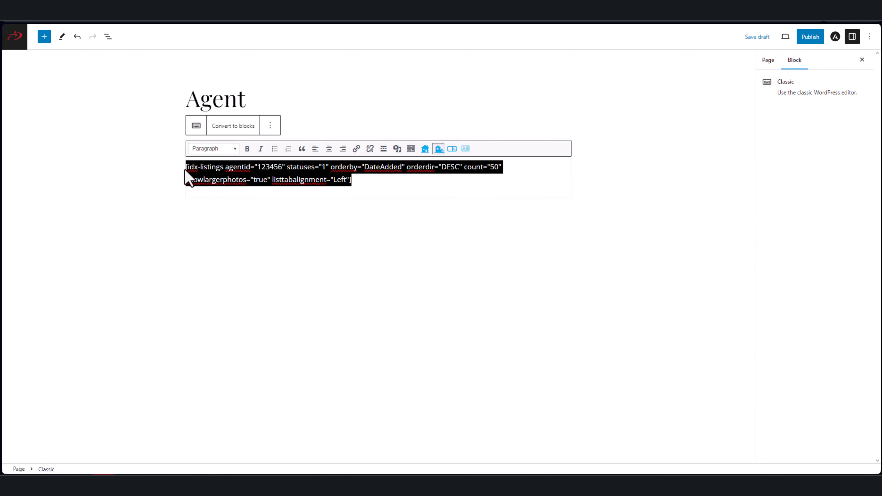
click(368, 182)
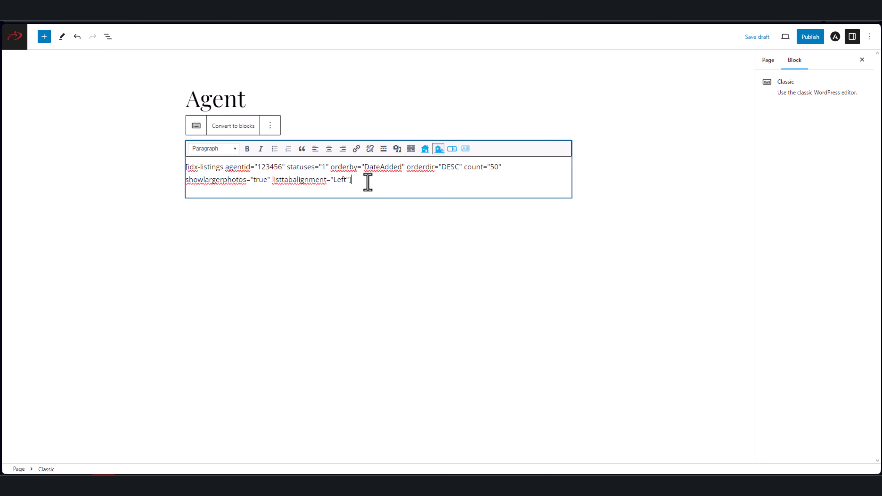
drag(368, 181, 186, 166)
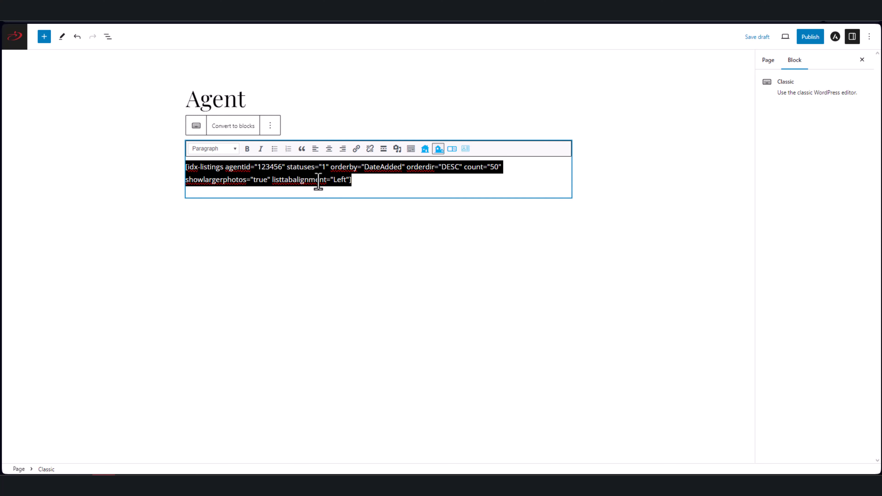
Below the agent shortcode, start another property listings insert with the results type Office ID and enter the office's ID number.
click(305, 192)
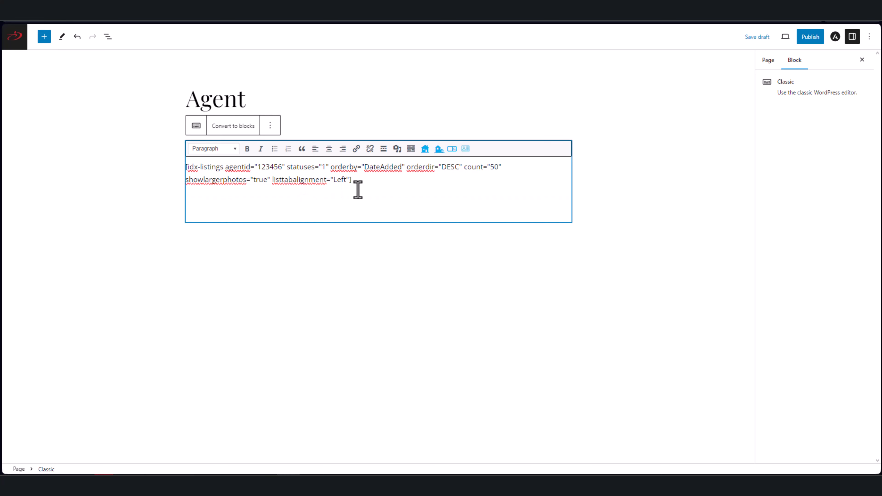
click(438, 149)
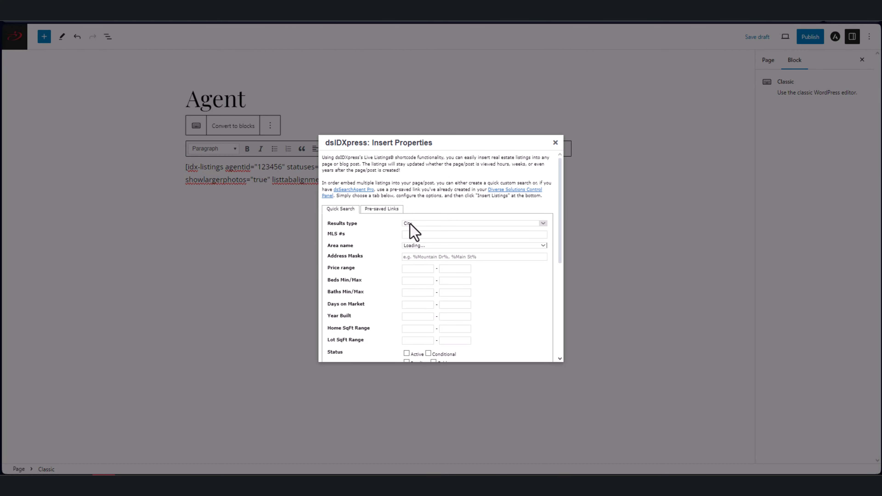
click(411, 225)
click(416, 264)
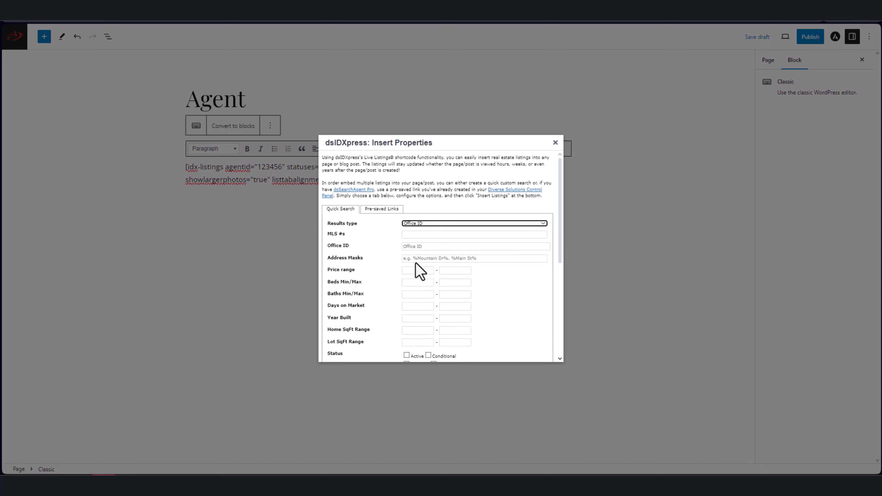
click(419, 246)
text(123456)
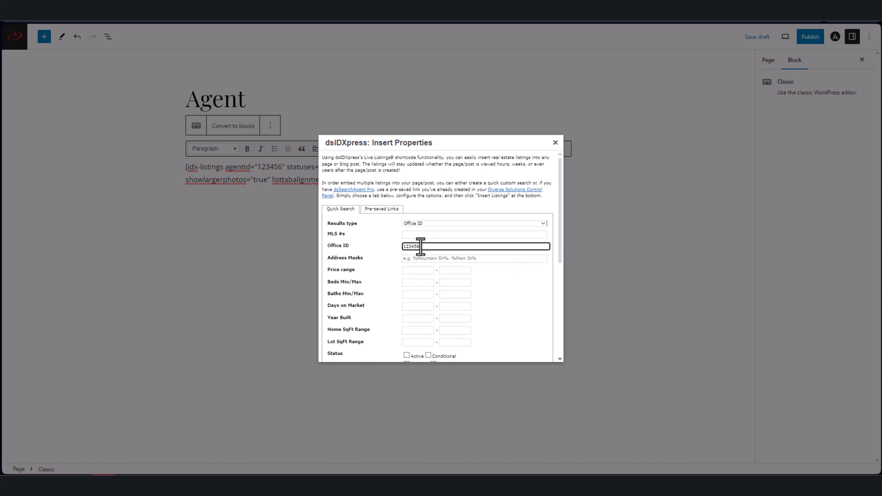
Limit the office's listings to those with Active and Conditional status.
scroll(421, 246, down, 1)
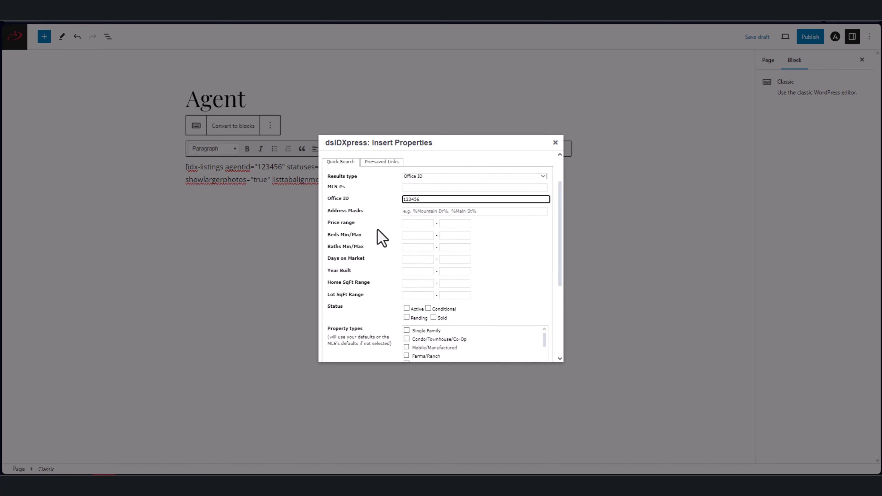
scroll(393, 250, down, 2)
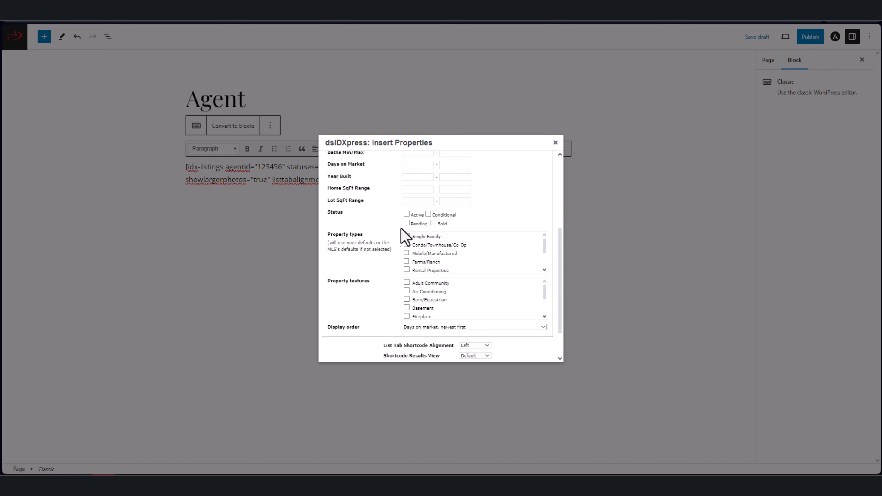
click(406, 214)
click(429, 214)
Set 25 listings to display, choose the combined list and map results view, and insert the office listings shortcode.
scroll(373, 225, down, 1)
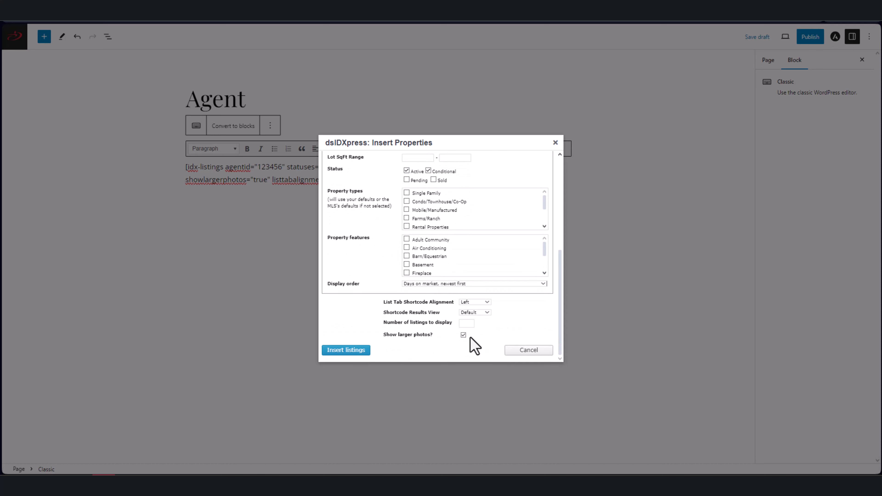
click(467, 324)
text(25)
click(471, 312)
click(347, 351)
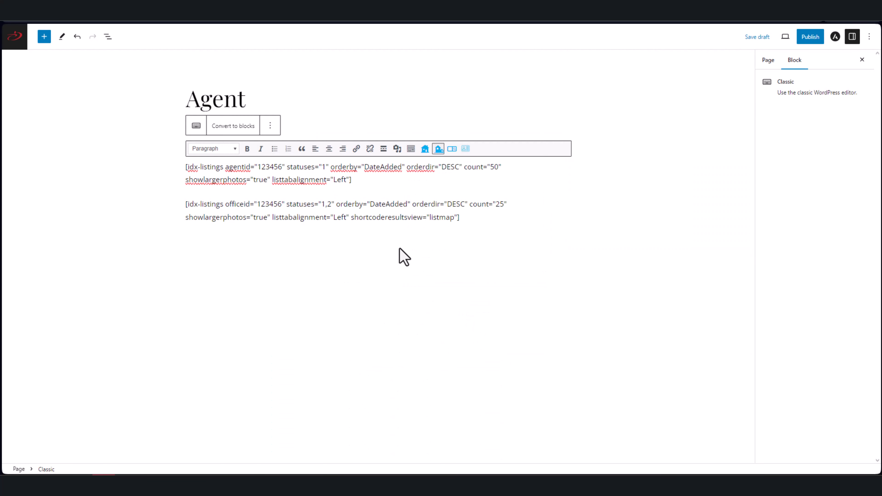
Examine the inserted office listings shortcode by highlighting its full text.
drag(460, 217, 184, 206)
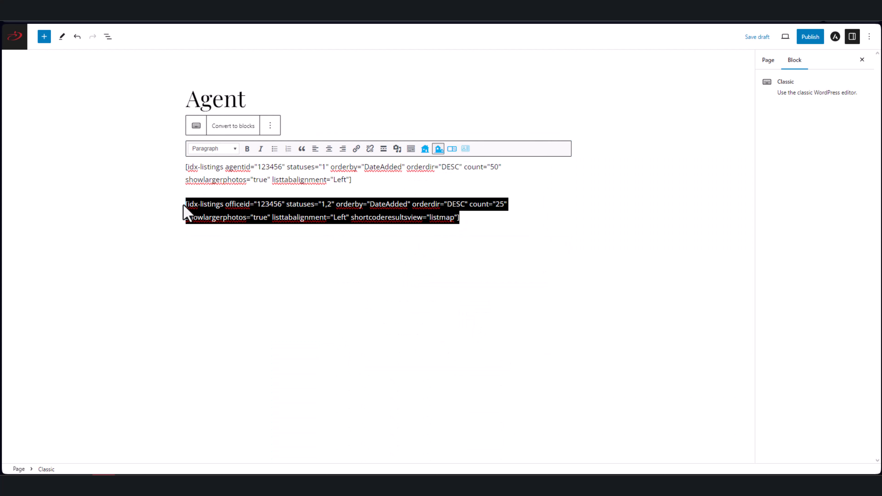
click(468, 220)
drag(469, 219, 185, 212)
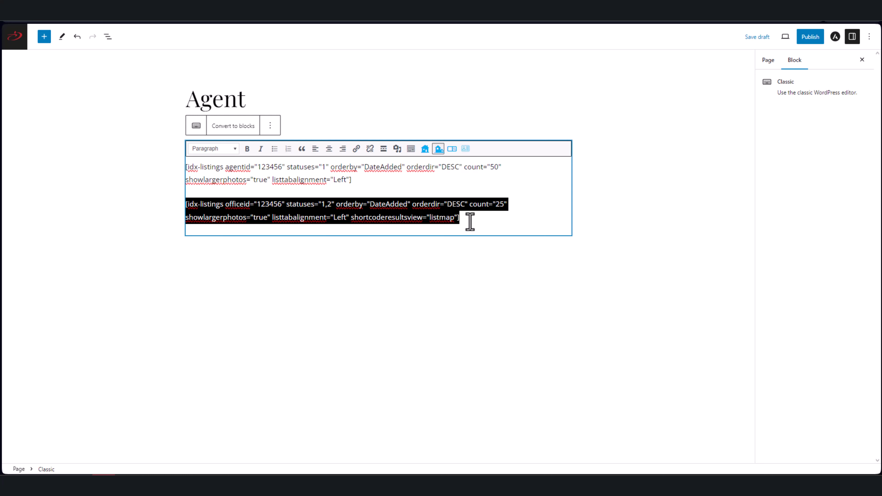